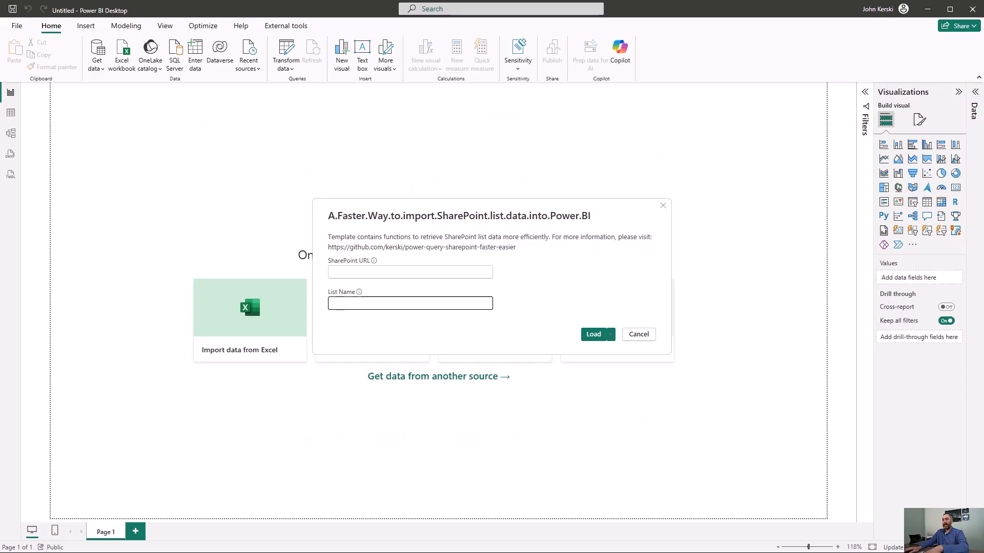
- Load the template with the SPRefreshTest site address as SharePoint URL and 8ColumnBigList as list name
left_click(446, 265)
type("https://kerski.sharepoint.com/sites/SPRefreshTest")
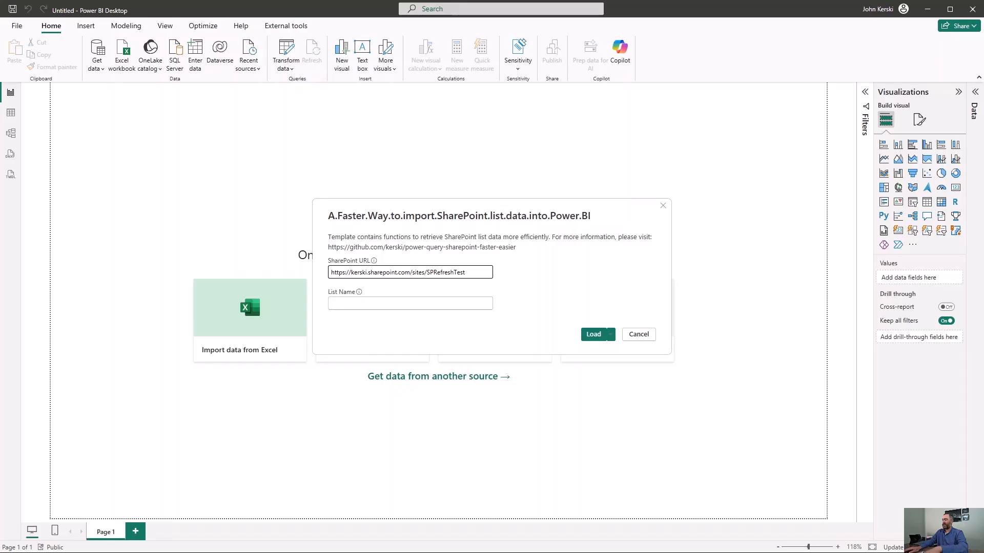
left_click(419, 302)
type("8ColumnBigList")
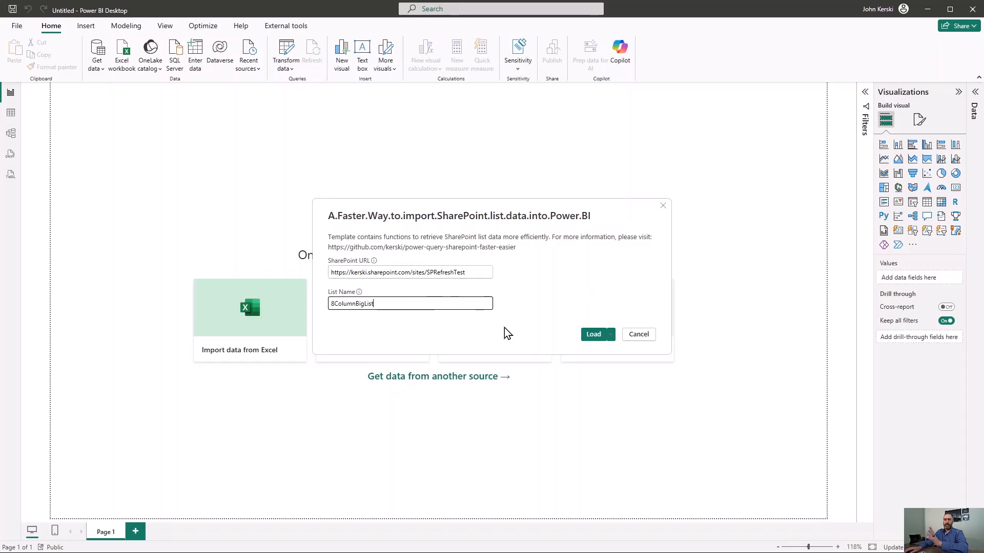
left_click(590, 335)
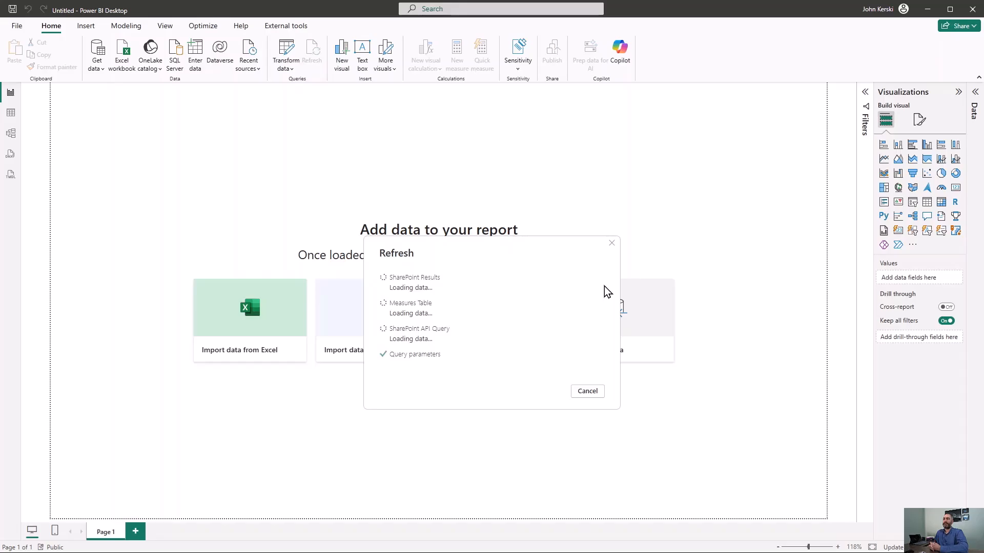
- Open the Power Query Editor in full size and refresh the preview of the SharePoint List Fields query
left_click(288, 51)
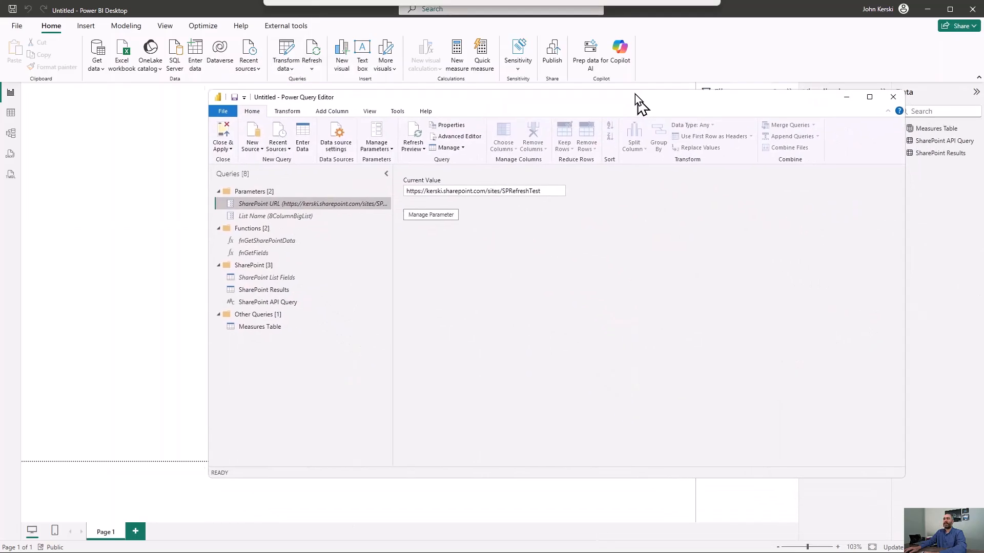
left_click(774, 72)
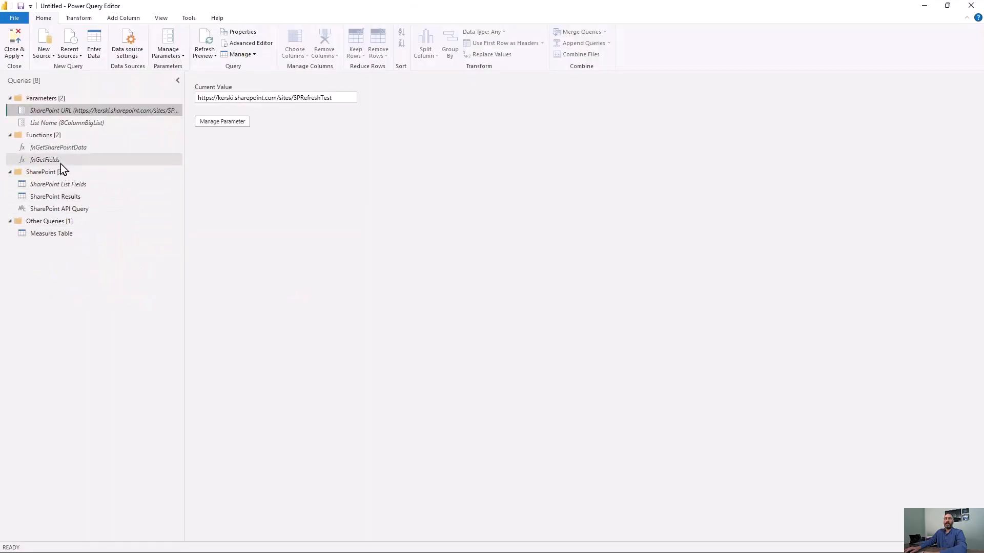
left_click(91, 186)
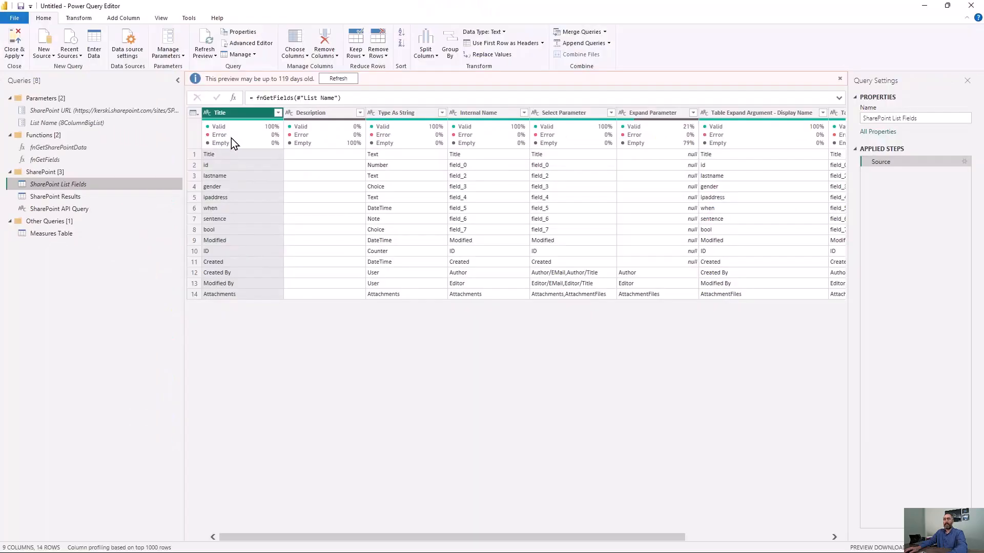
left_click(339, 79)
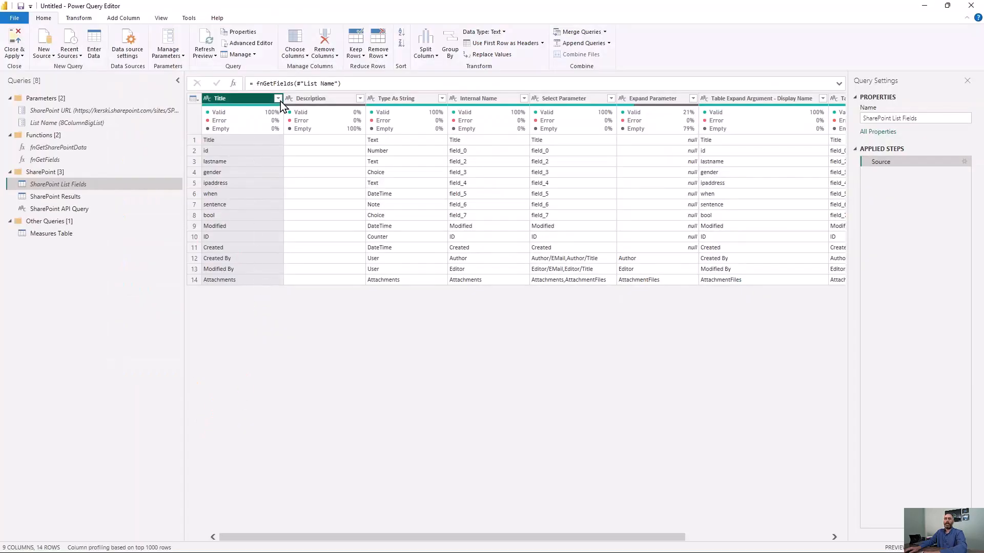
- Filter the Title column of SharePoint List Fields to only ID, ipaddress, lastname and Modified
left_click(289, 9)
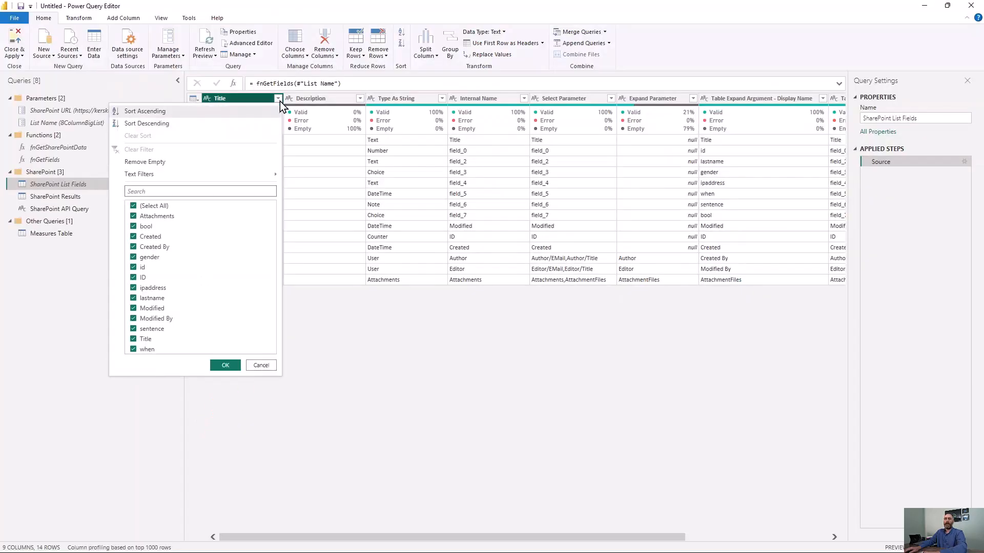
left_click(160, 205)
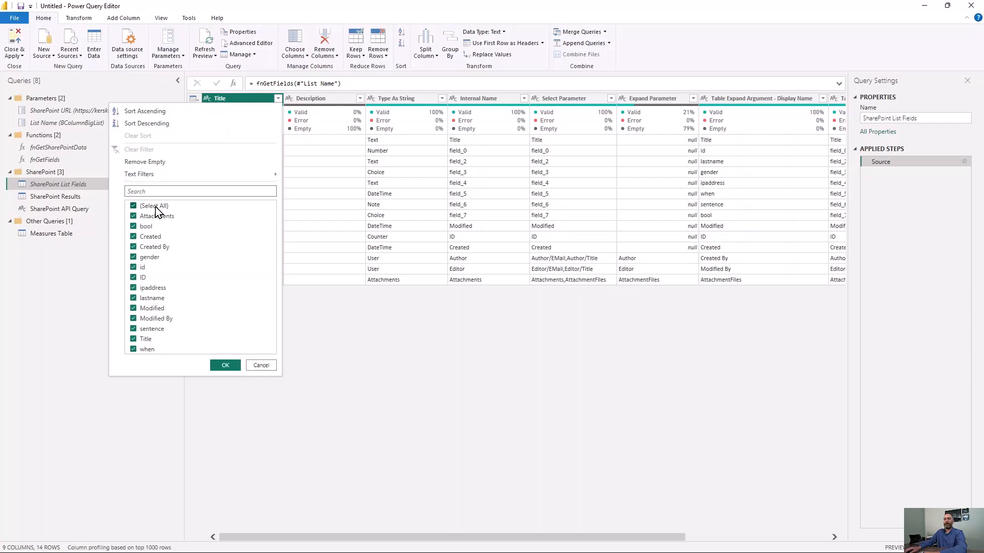
left_click(134, 278)
left_click(134, 297)
left_click(133, 288)
left_click(134, 310)
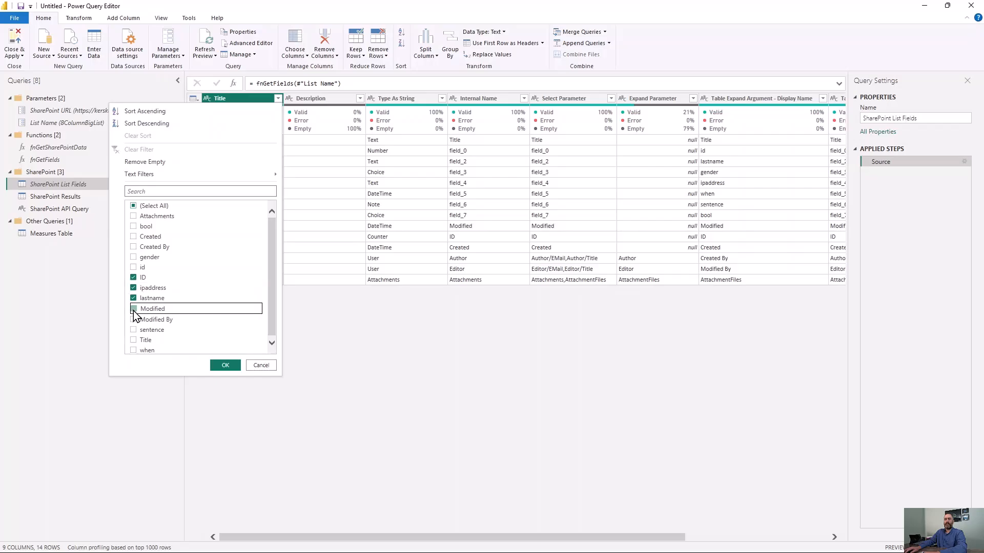
left_click(226, 368)
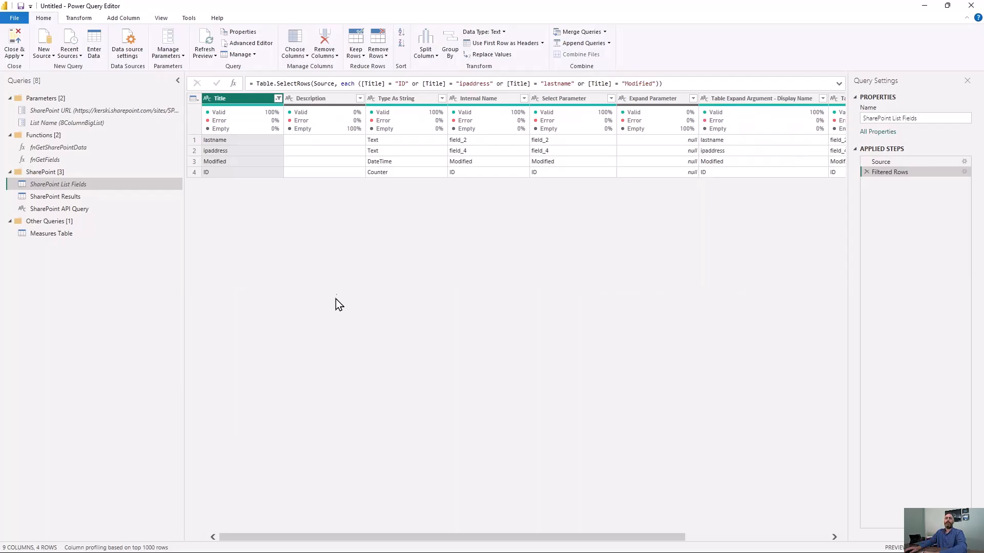
- Review the SharePoint Results rows and the $select and $top parameters in the SharePoint API Query
left_click(122, 200)
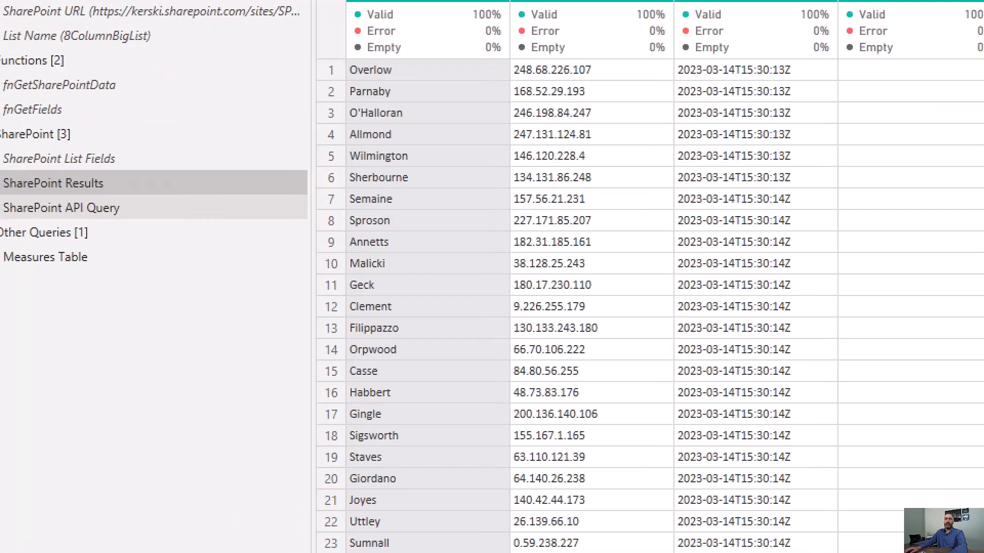
left_click_drag(7, 214, 119, 215)
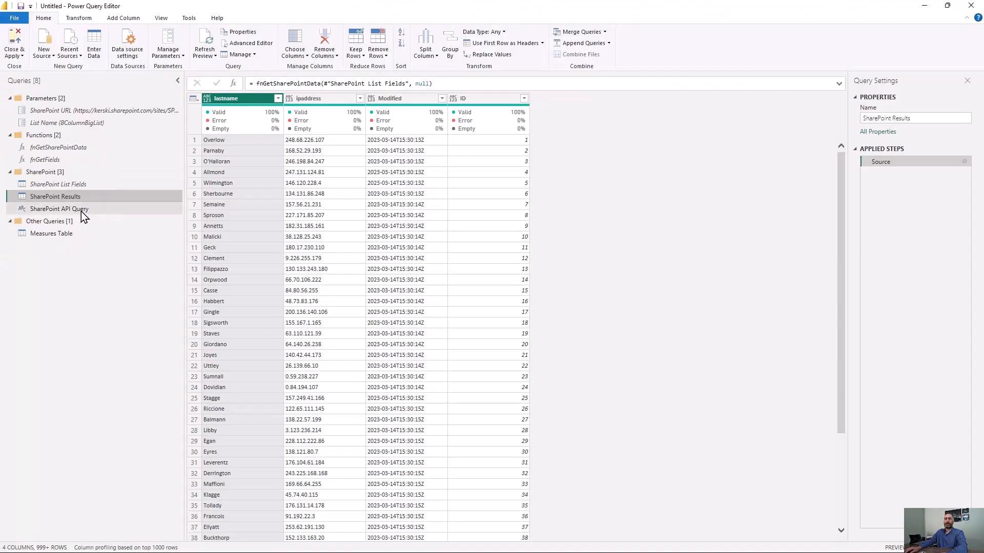
left_click(105, 212)
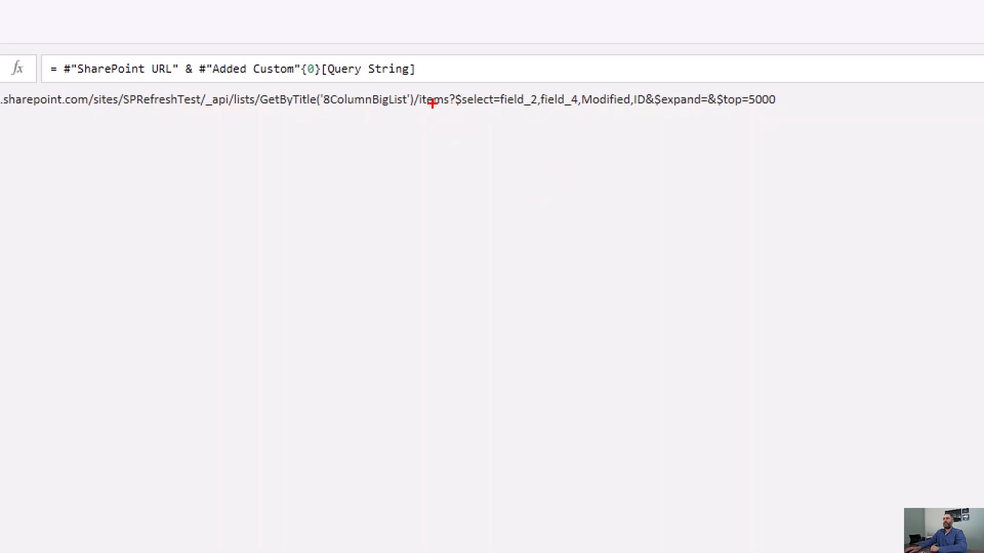
left_click_drag(454, 110, 655, 114)
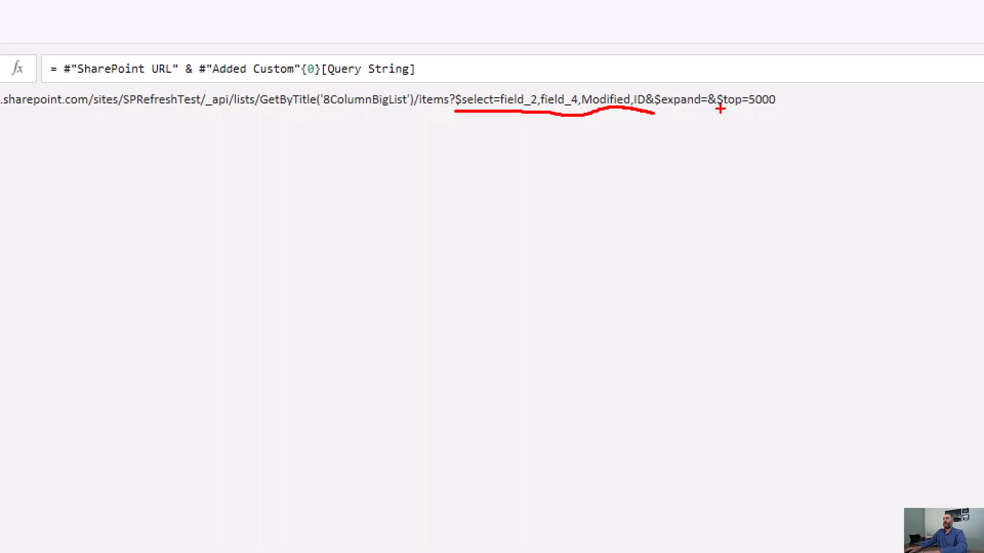
left_click_drag(719, 108, 780, 107)
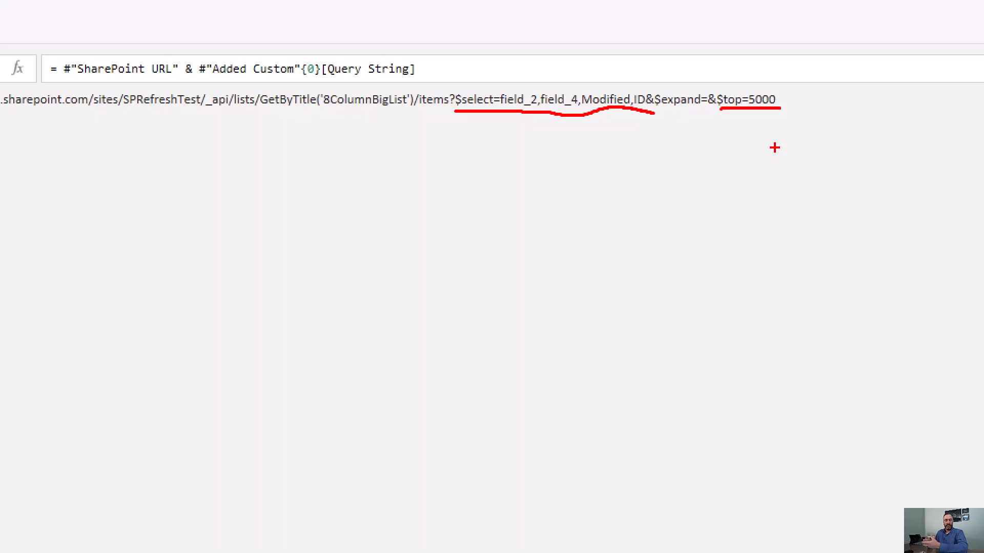
key("Escape")
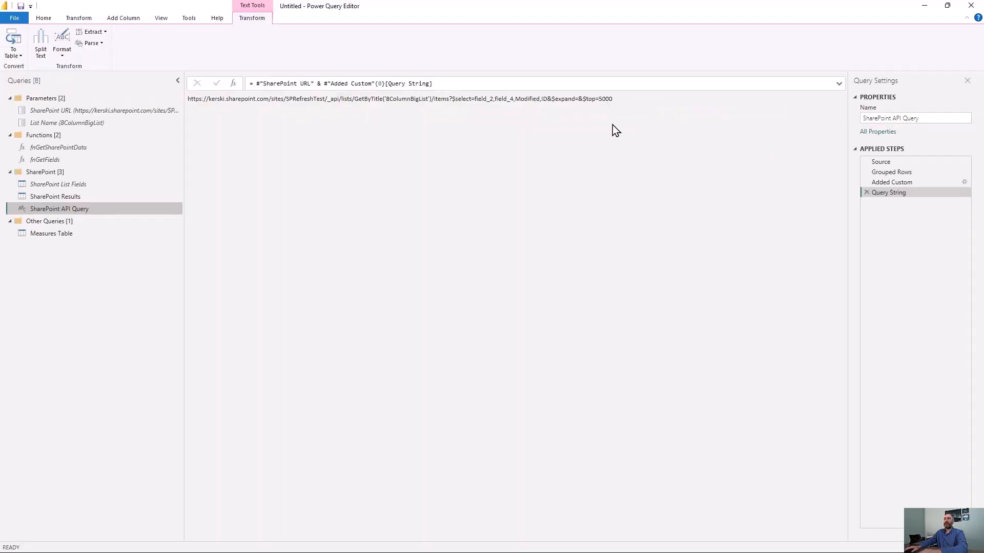
- Copy the full URL from the SharePoint API Query and switch to the SharePoint_V1 query editor
left_click_drag(628, 100, 177, 111)
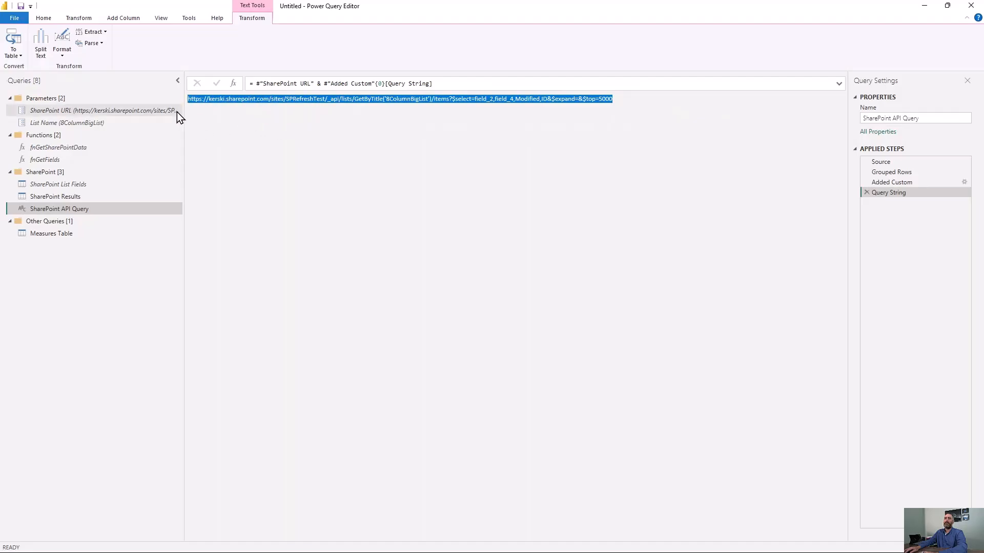
right_click(306, 100)
left_click(305, 146)
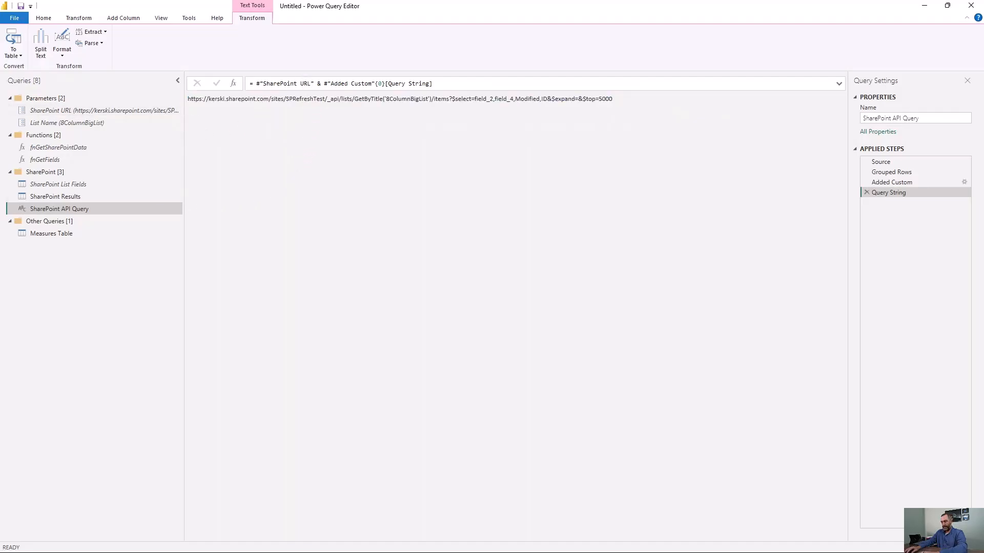
key("alt+Tab")
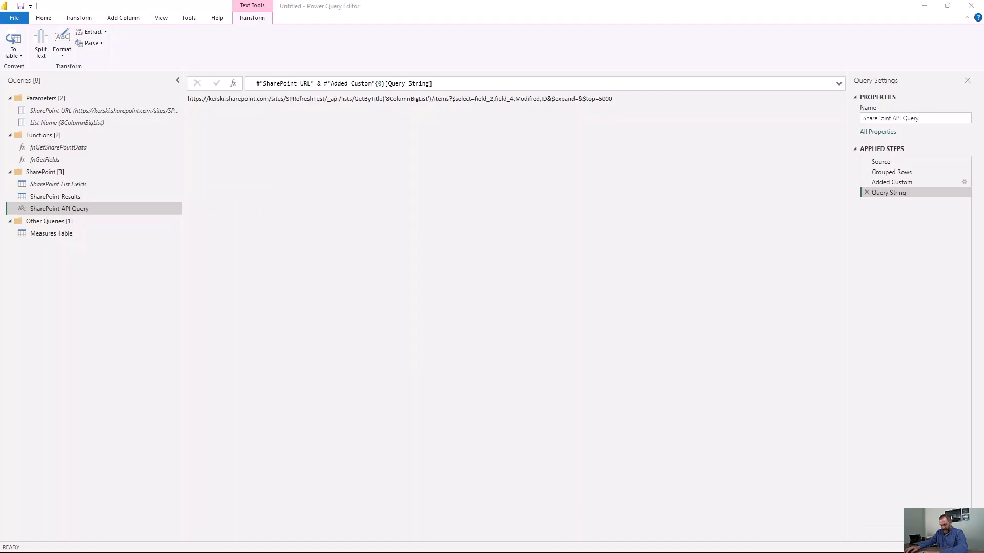
key("alt+Tab")
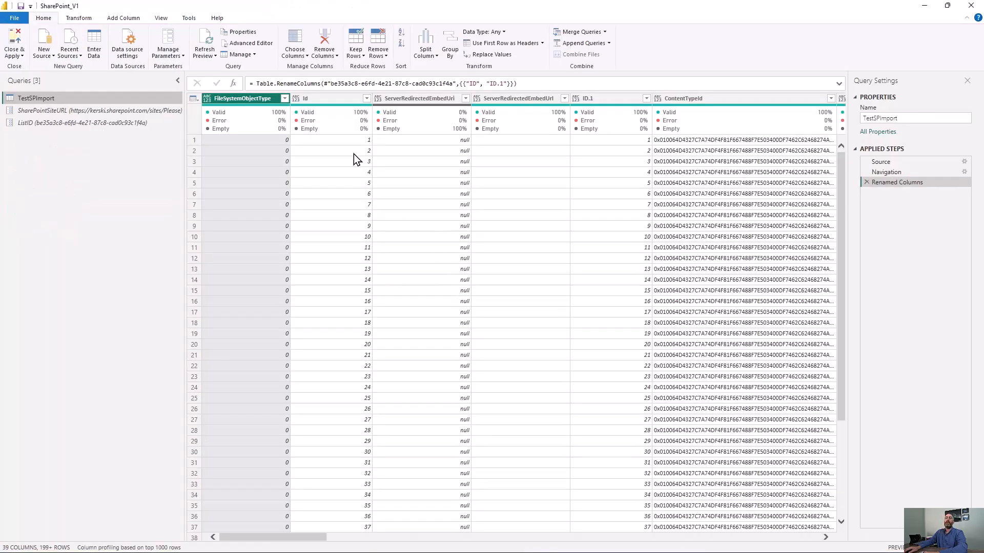
left_click(43, 58)
left_click(82, 200)
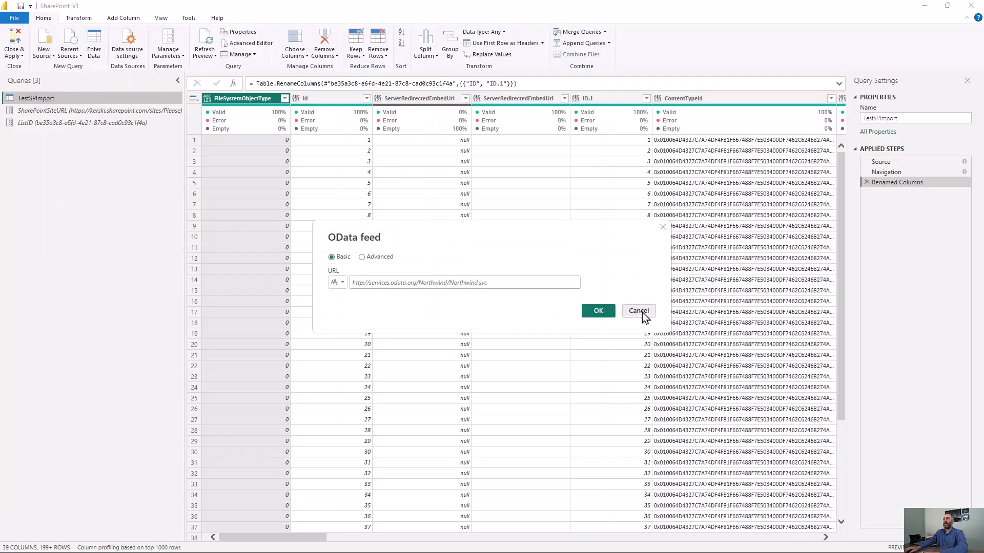
left_click(640, 311)
- Add a new OData feed source in SharePoint_V1 using the copied API query URL for 8ColumnBigList
left_click(47, 57)
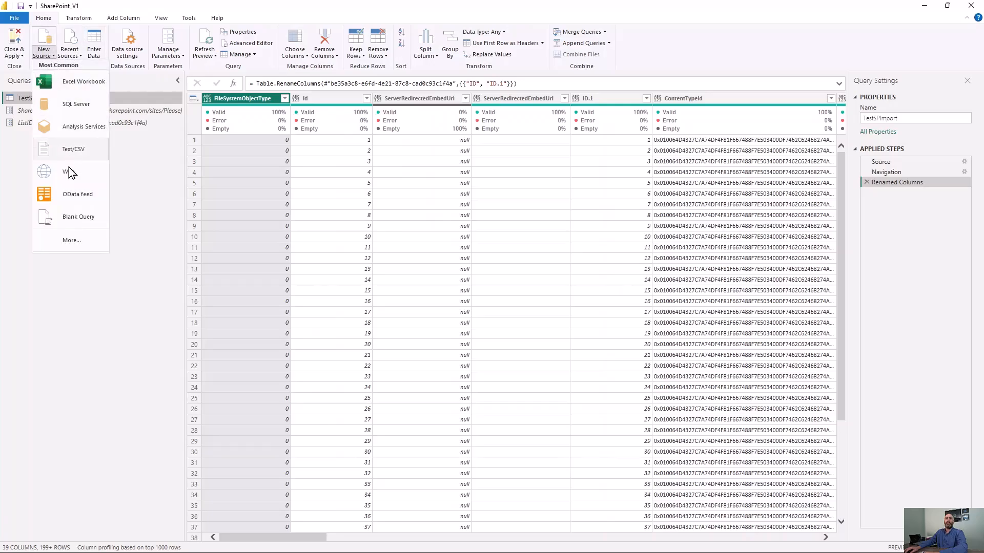
left_click(82, 196)
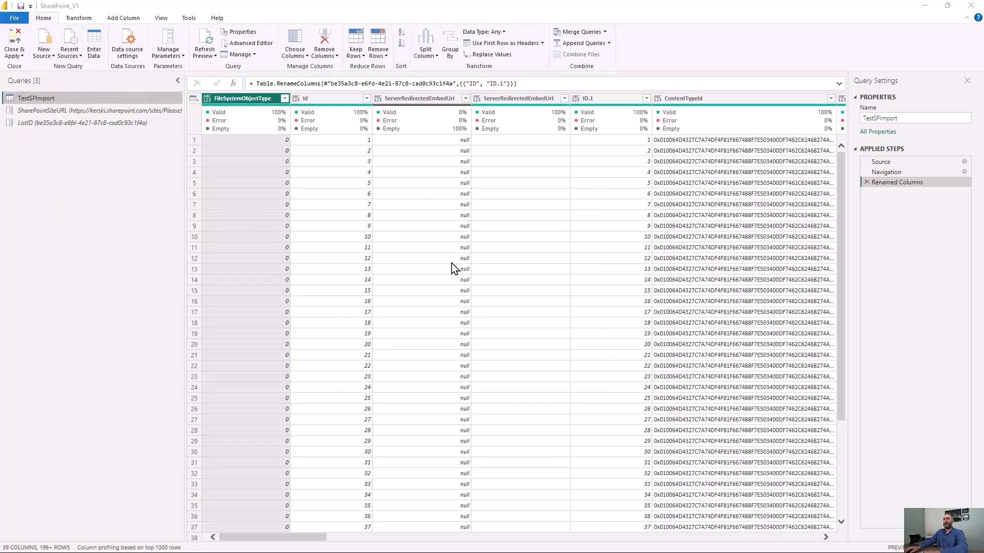
key("ctrl+v")
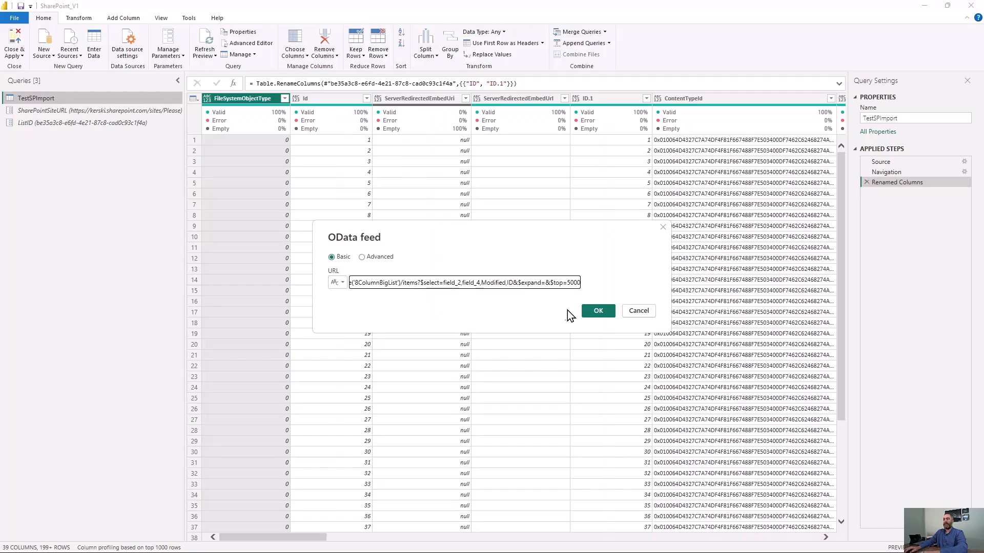
left_click(598, 312)
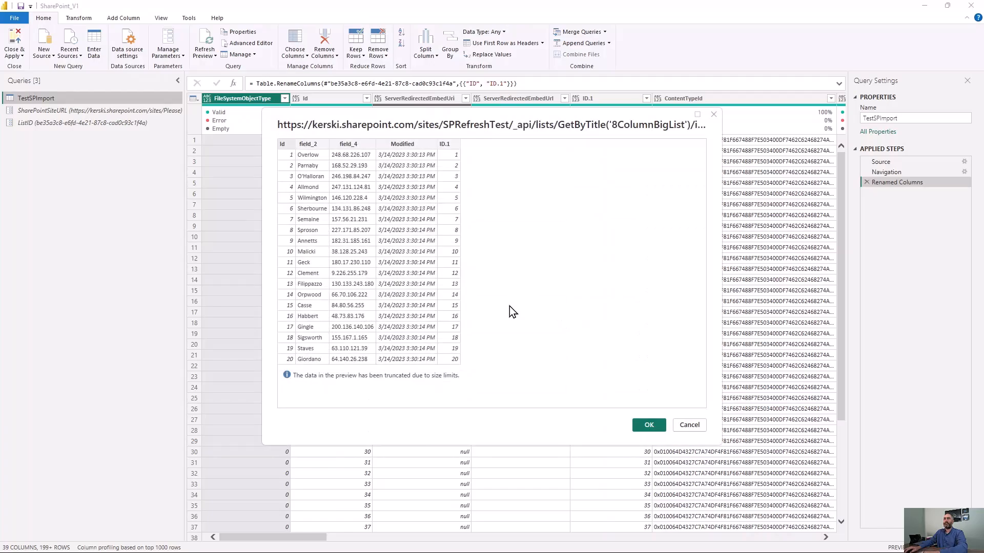
left_click(648, 426)
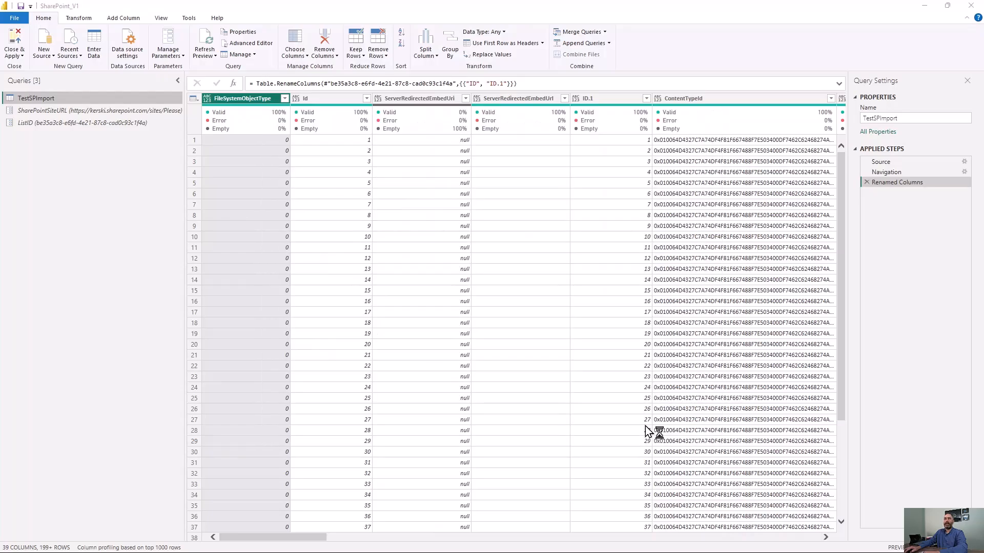